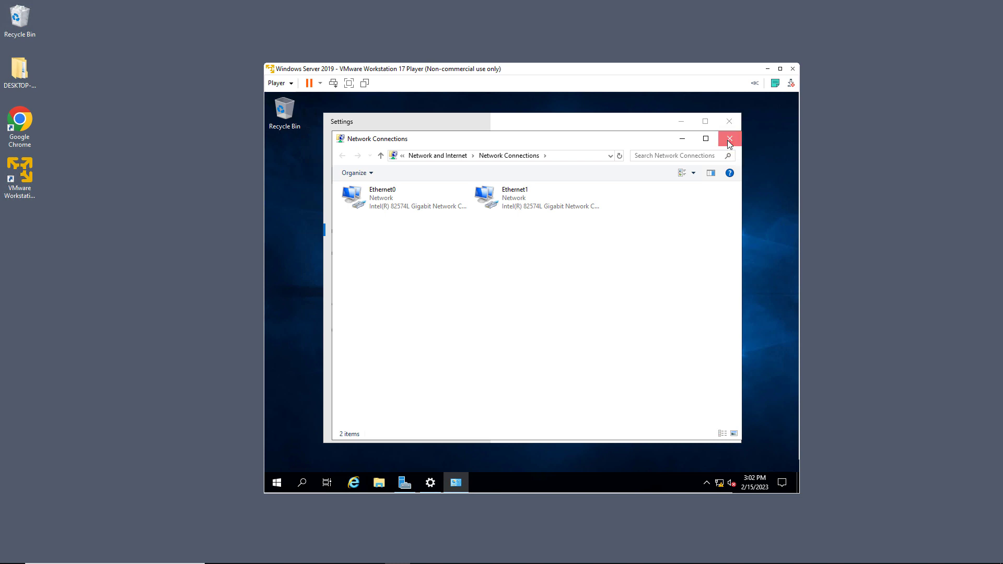
Close Network Connections and show This PC in File Explorer, listing its folders and drives C: and D:
click(729, 139)
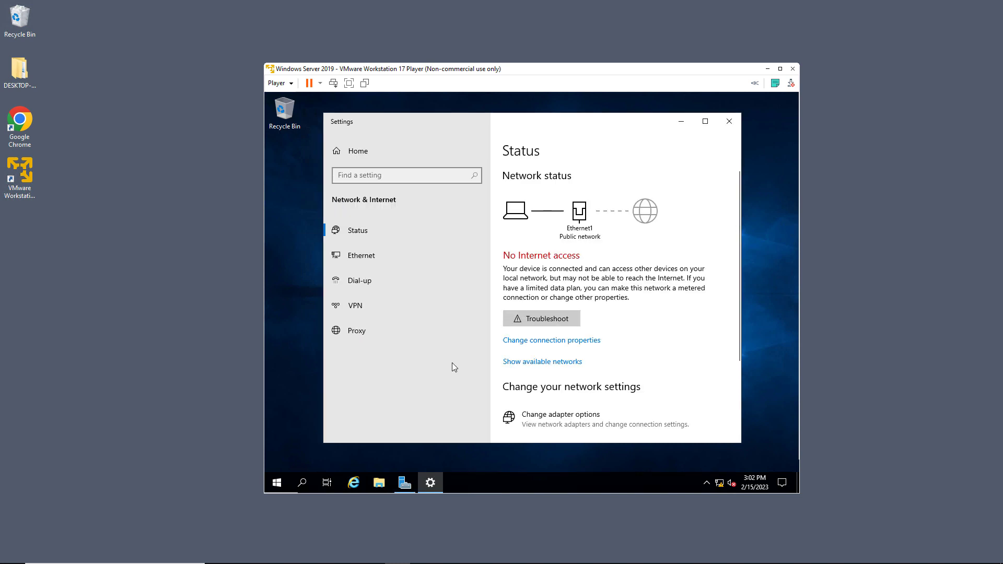
click(378, 484)
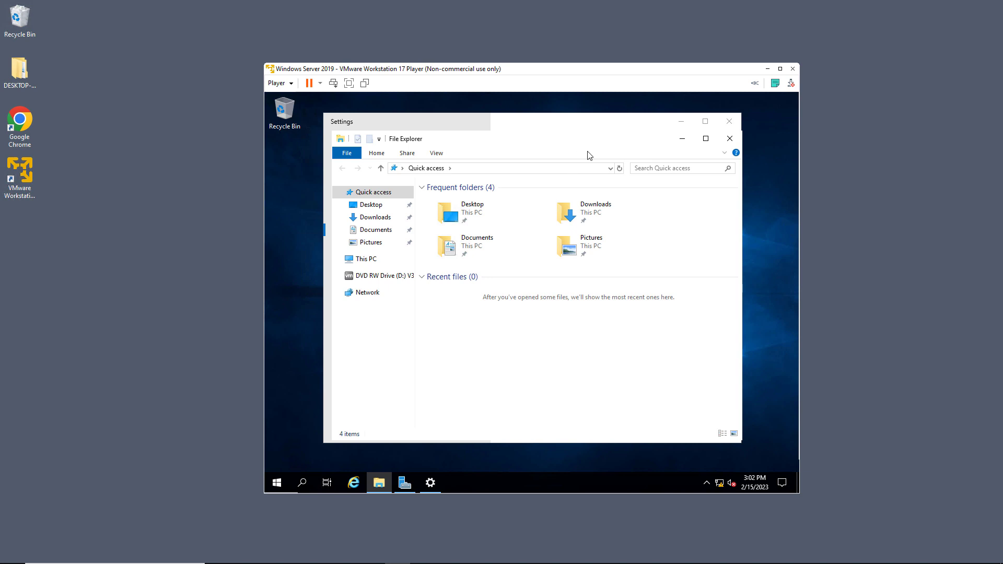
click(365, 259)
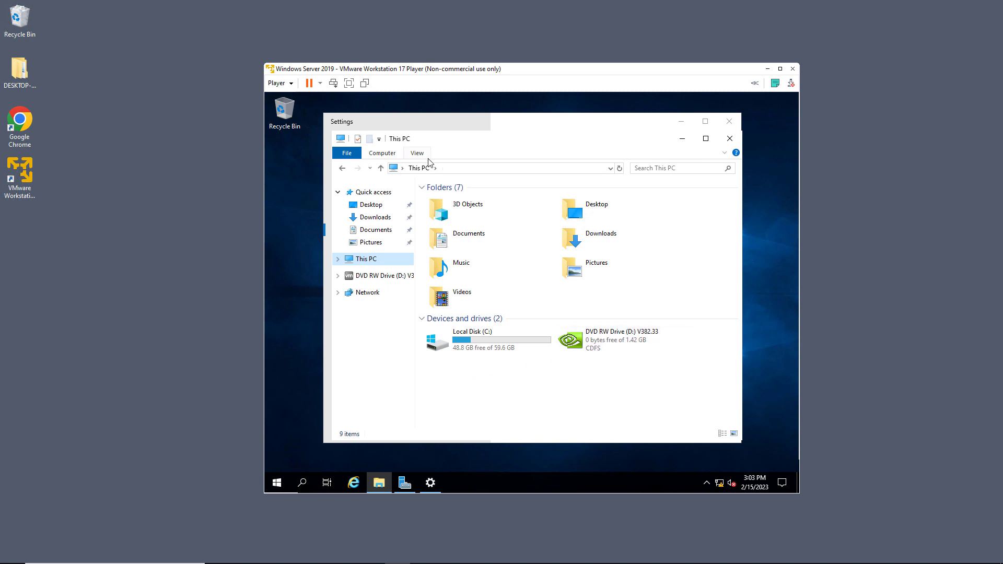
Open Virtual Machine Settings from the Player menu and start the Add Hardware Wizard
click(286, 86)
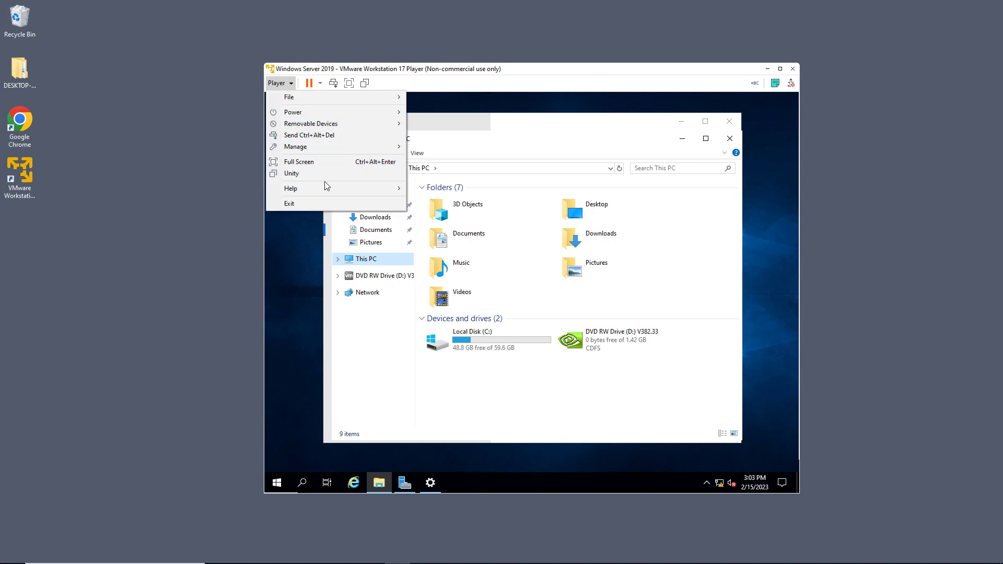
mouse_move(330, 193)
mouse_move(350, 148)
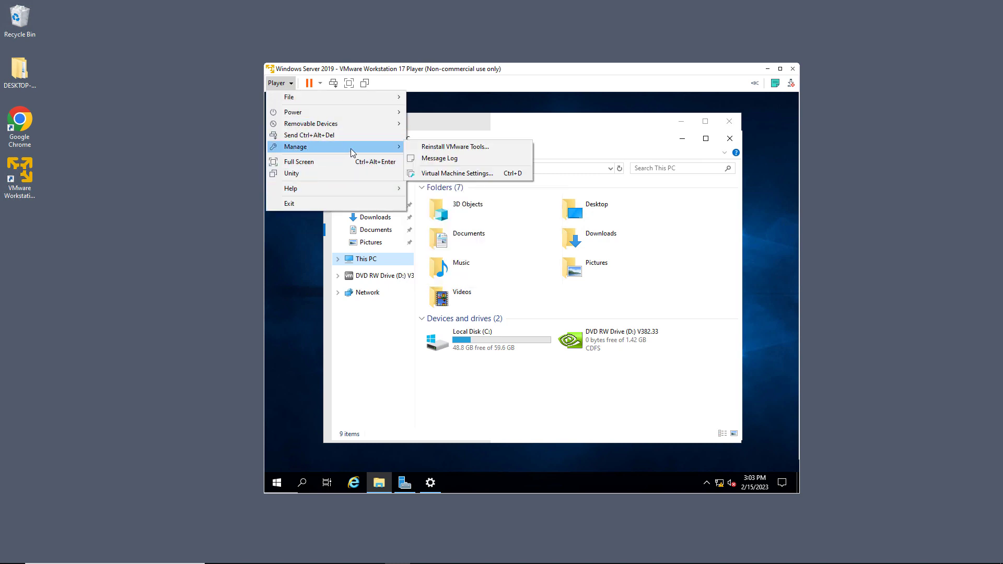
click(445, 175)
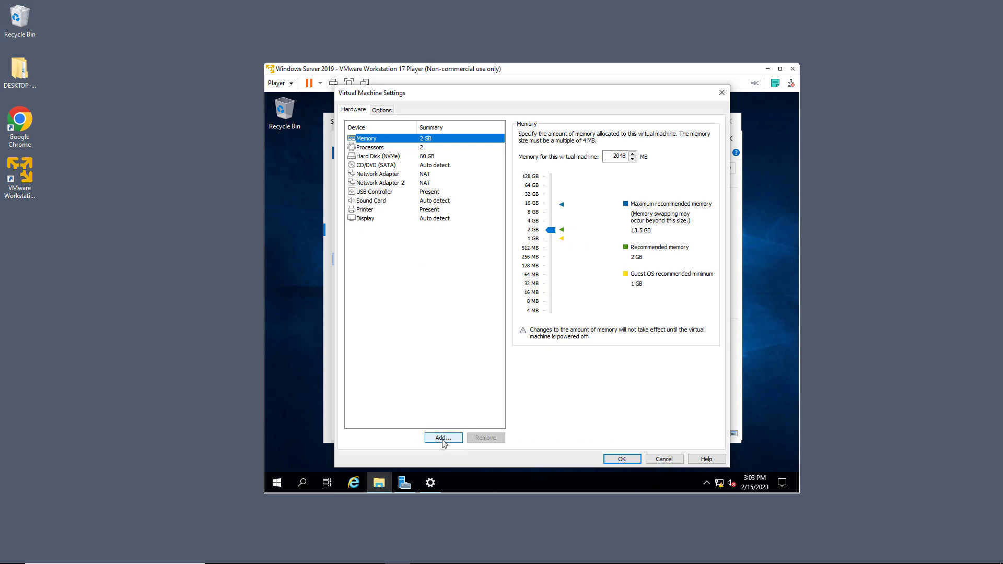
click(405, 156)
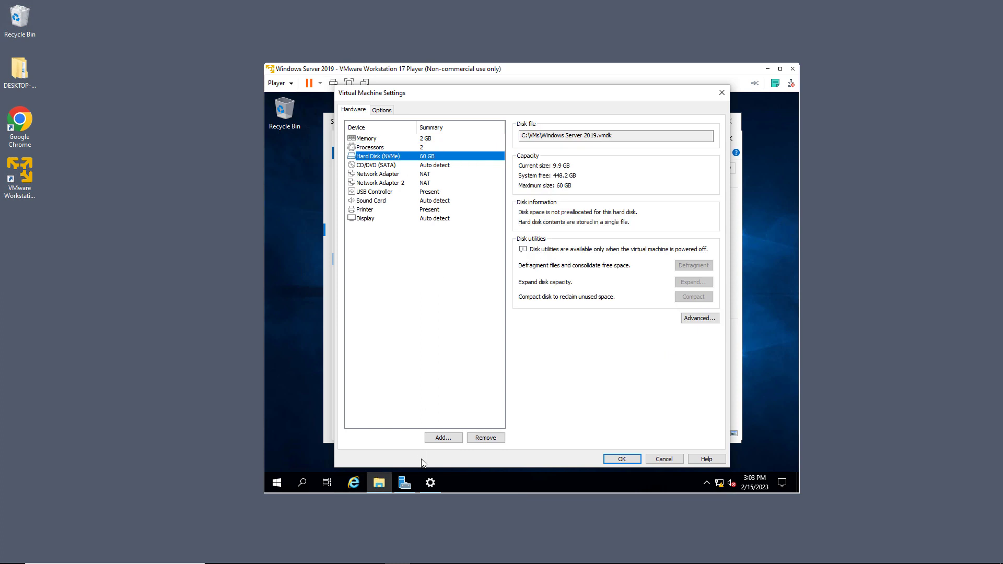
click(432, 438)
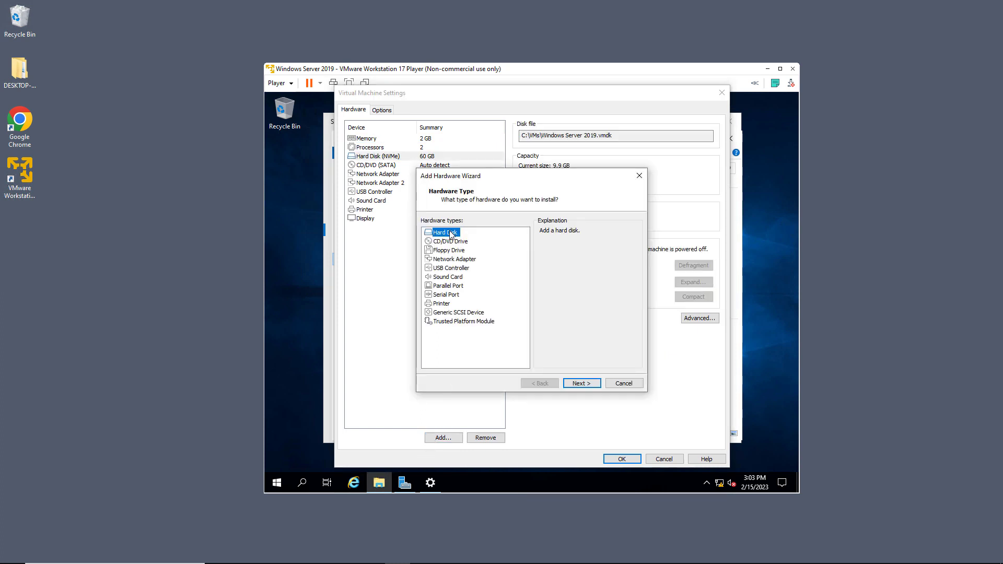
Choose Hard Disk with the SCSI disk type, and opt to create a new virtual disk
click(582, 384)
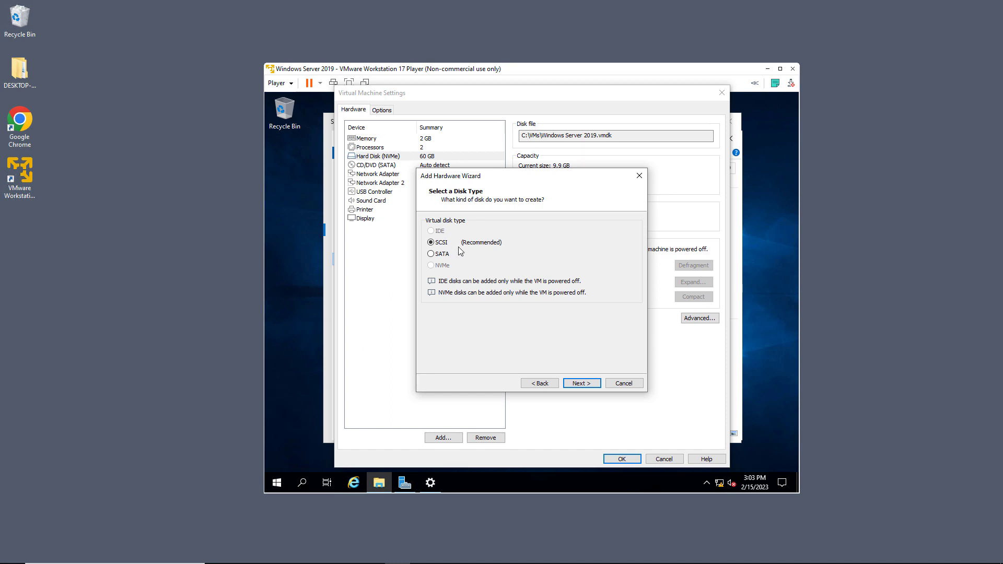
click(579, 384)
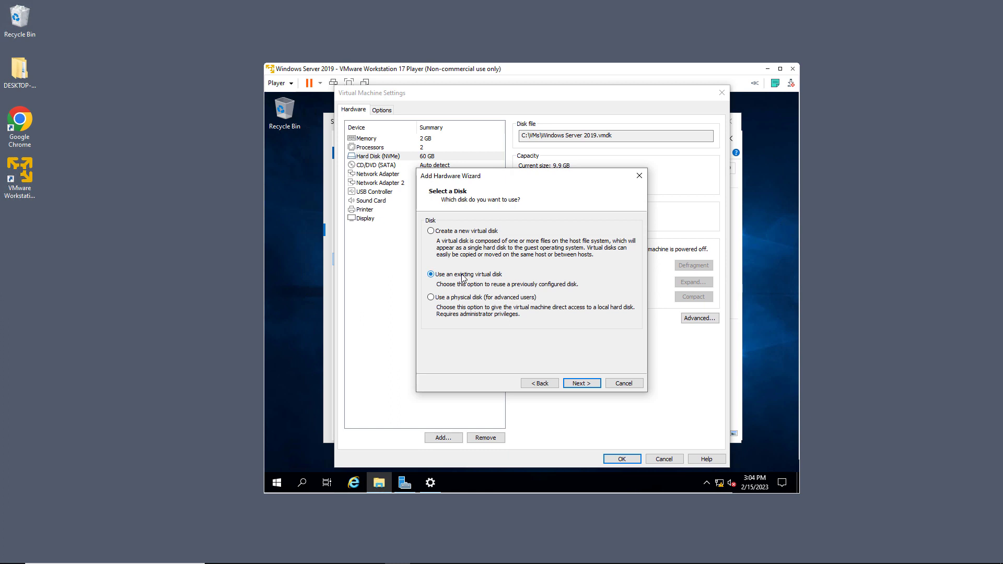
click(460, 232)
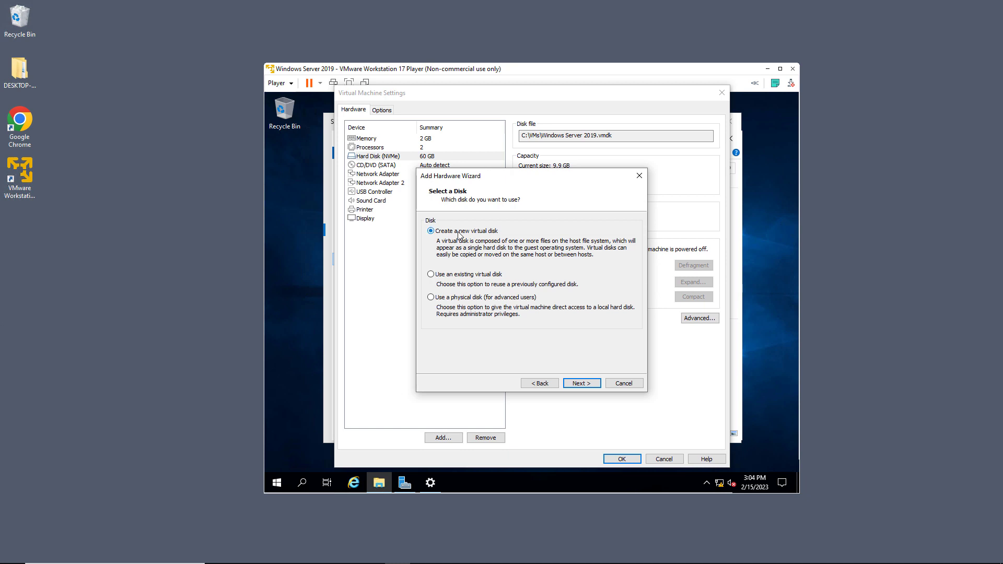
Give the new disk a 5 GB maximum size, split into multiple files, and finish the wizard
click(587, 386)
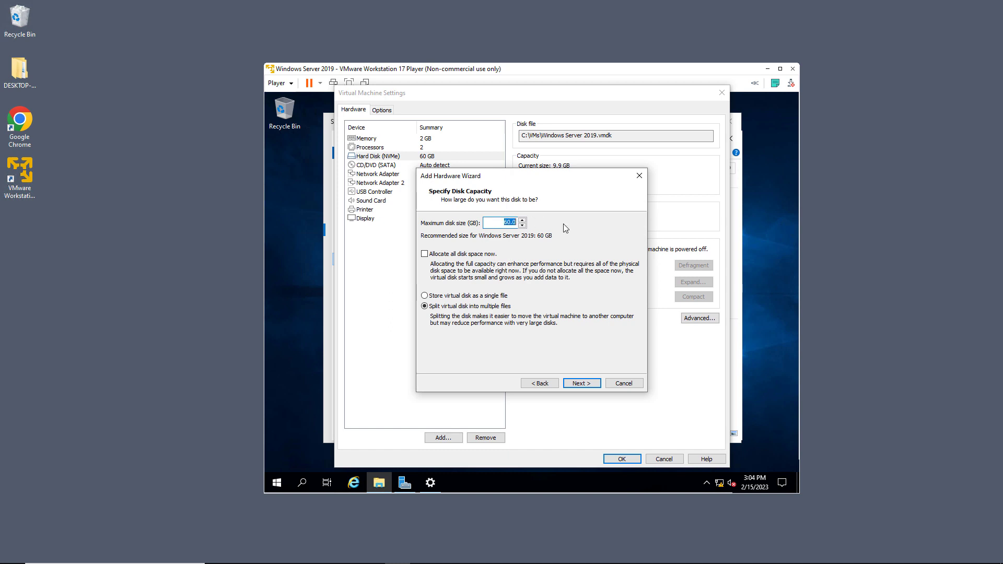
text(5)
click(472, 256)
click(490, 257)
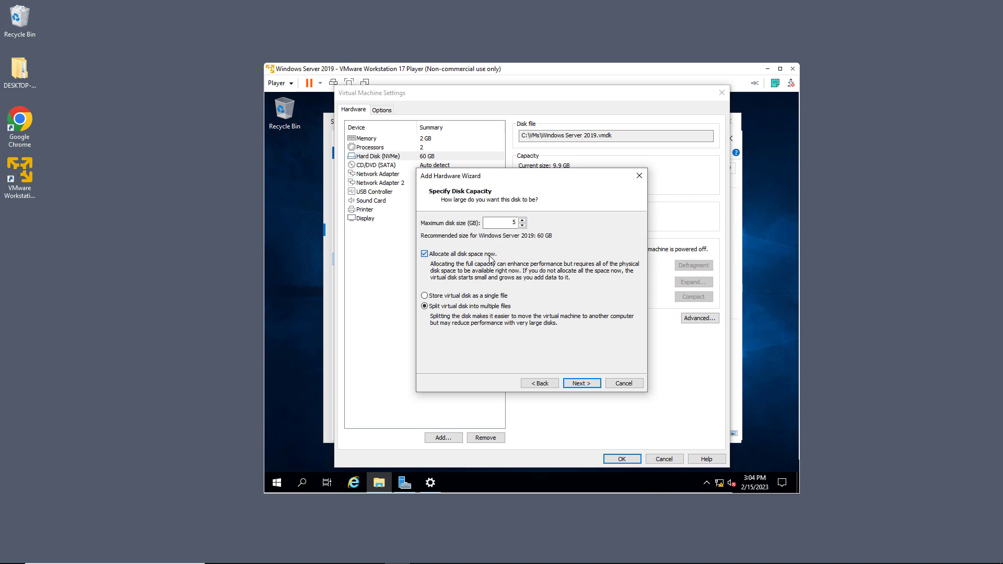
click(504, 296)
click(501, 308)
click(588, 382)
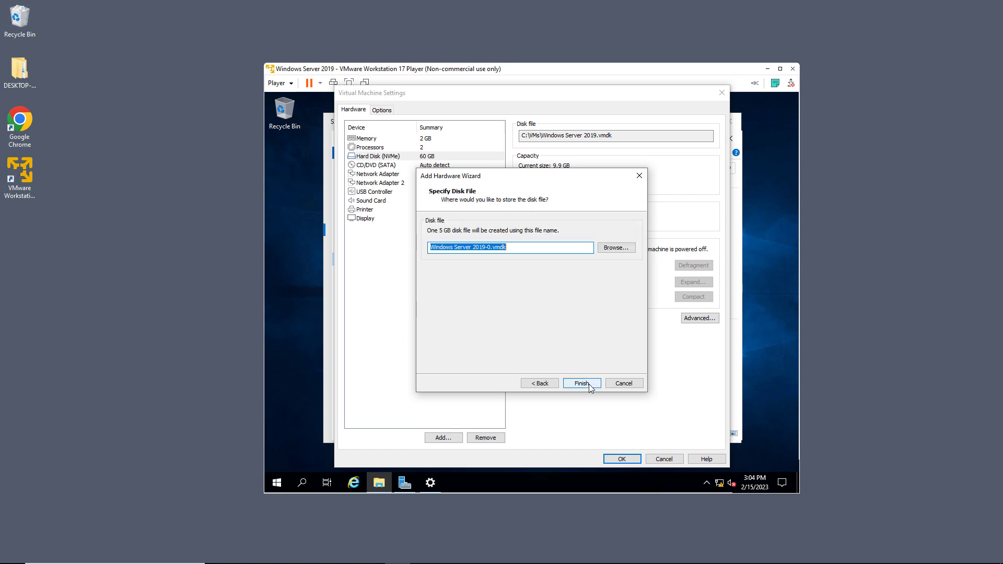
click(588, 384)
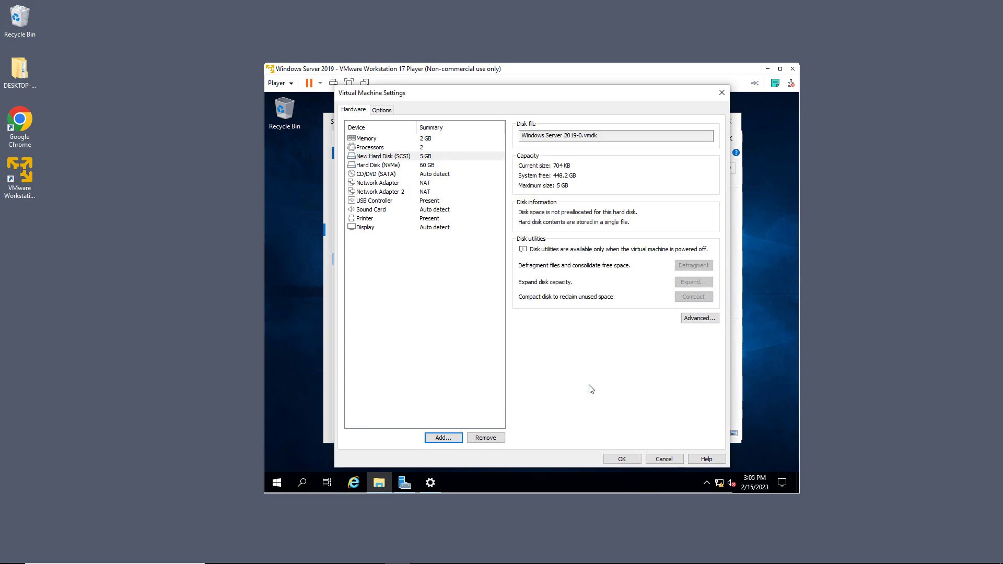
Apply the VM settings, dismiss the Removable Devices notice, and bring up Server Manager's Dashboard
click(621, 459)
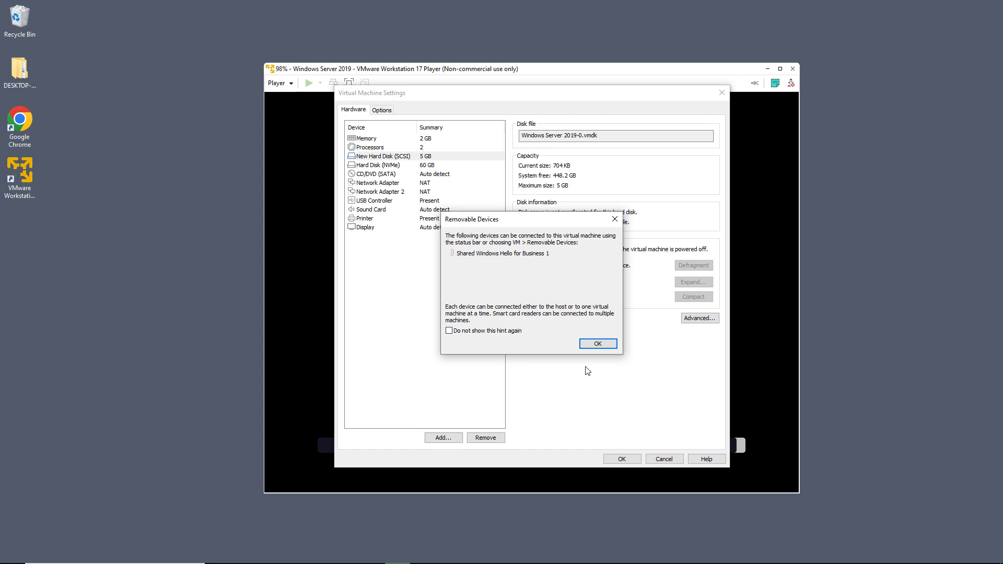
click(591, 346)
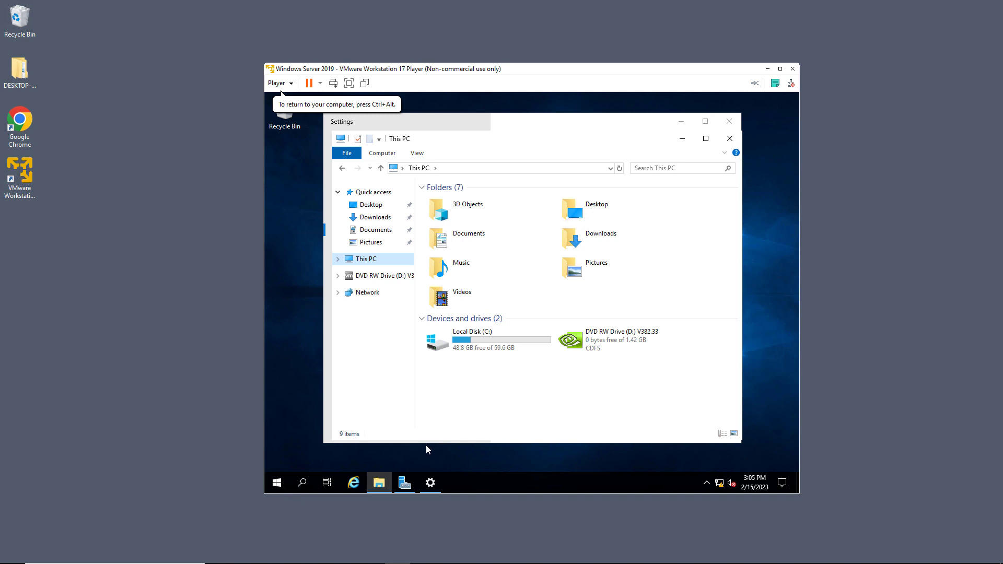
click(405, 482)
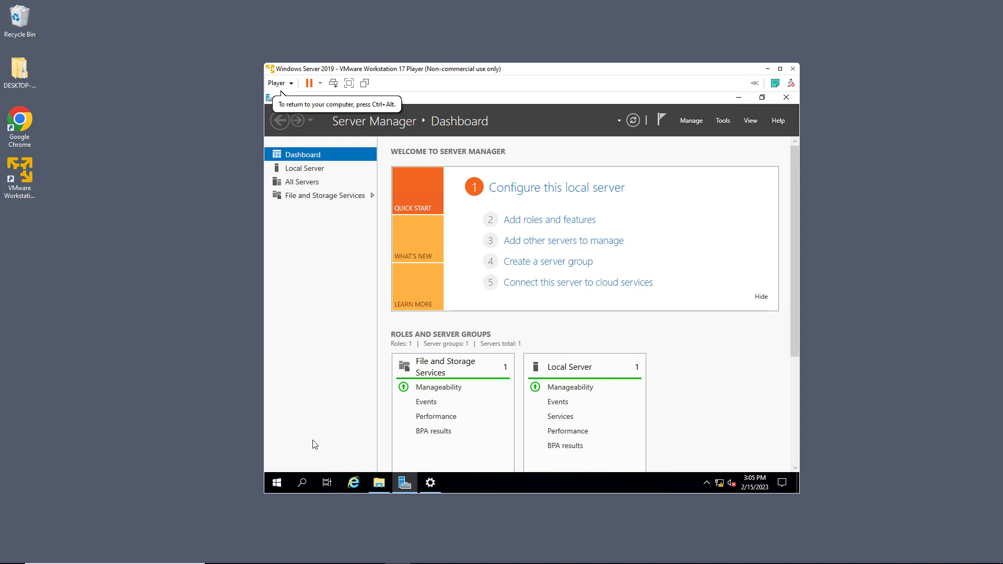
Search for 'computer management' in the guest and launch Computer Management
click(304, 482)
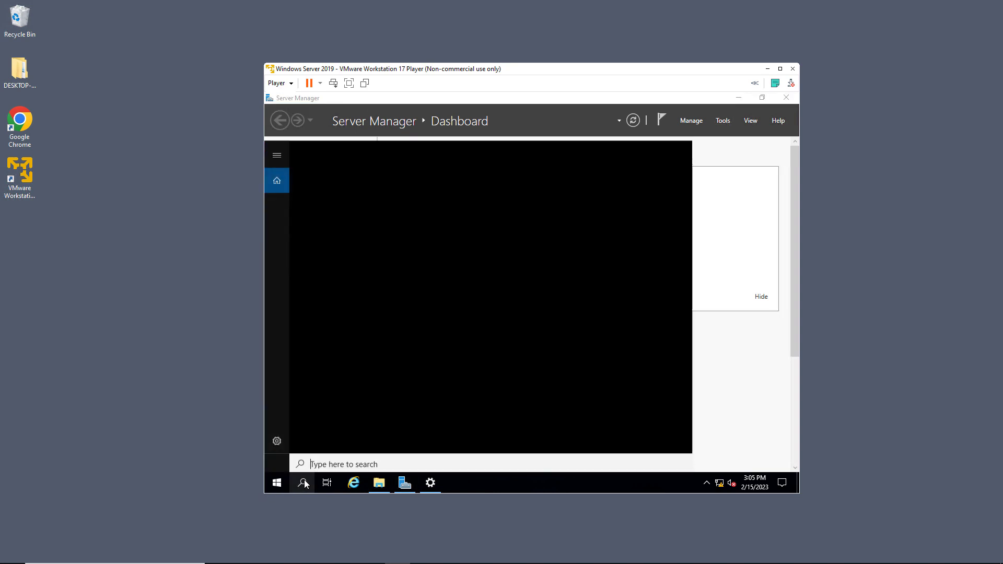
text(computer management)
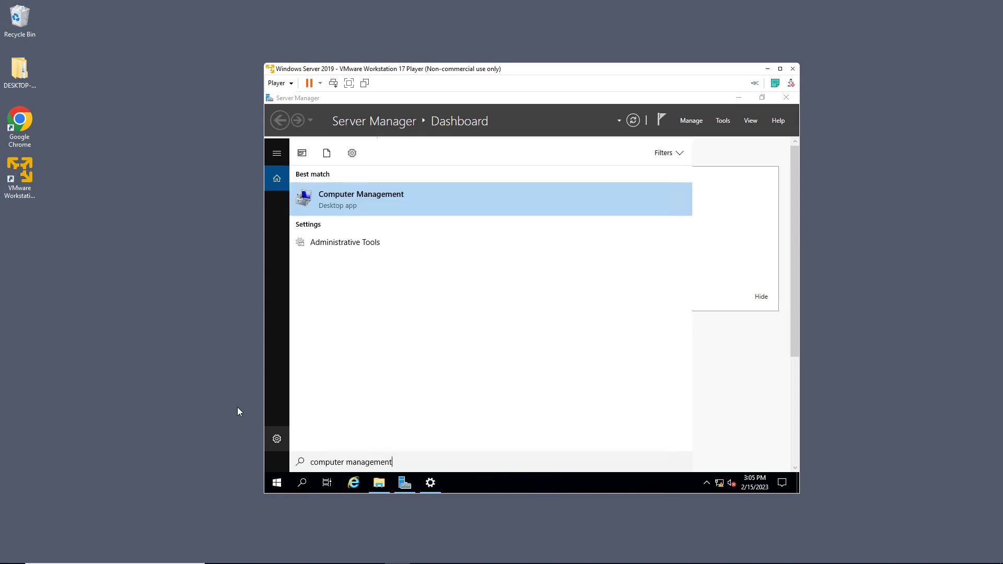
click(354, 203)
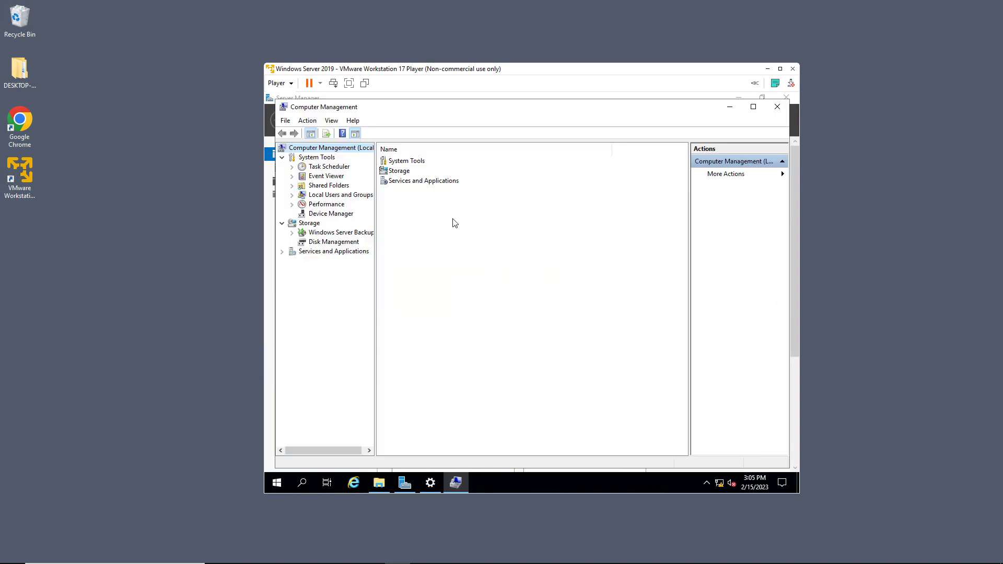
Expand Storage and open Disk Management to reveal the offline 5 GB Disk 1
click(405, 171)
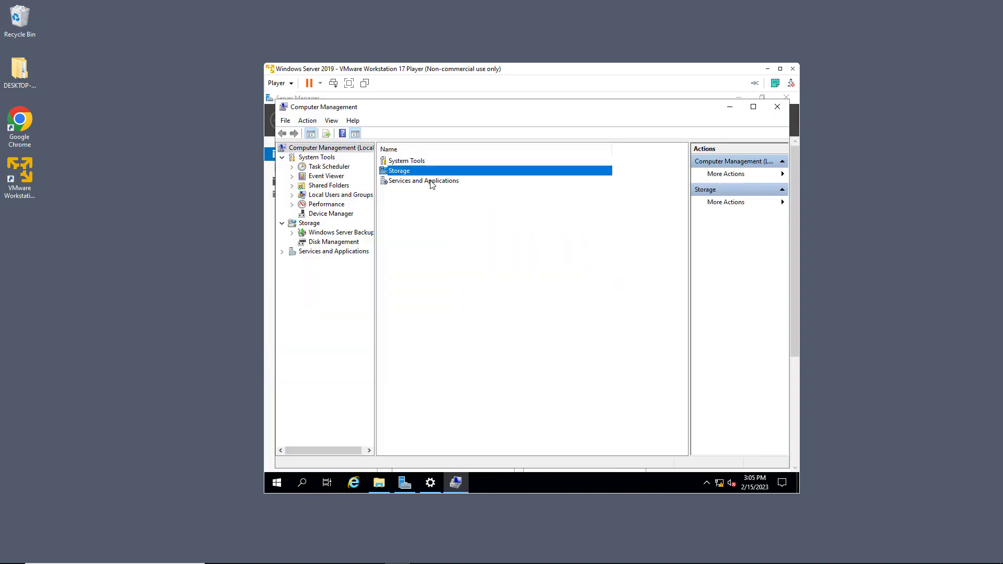
double_click(409, 174)
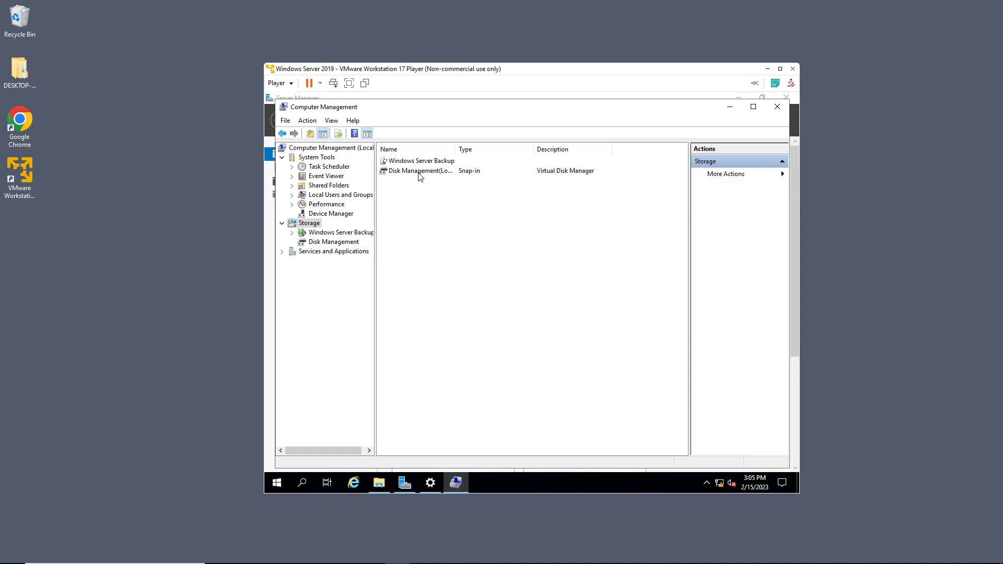
click(418, 171)
drag(455, 152, 528, 150)
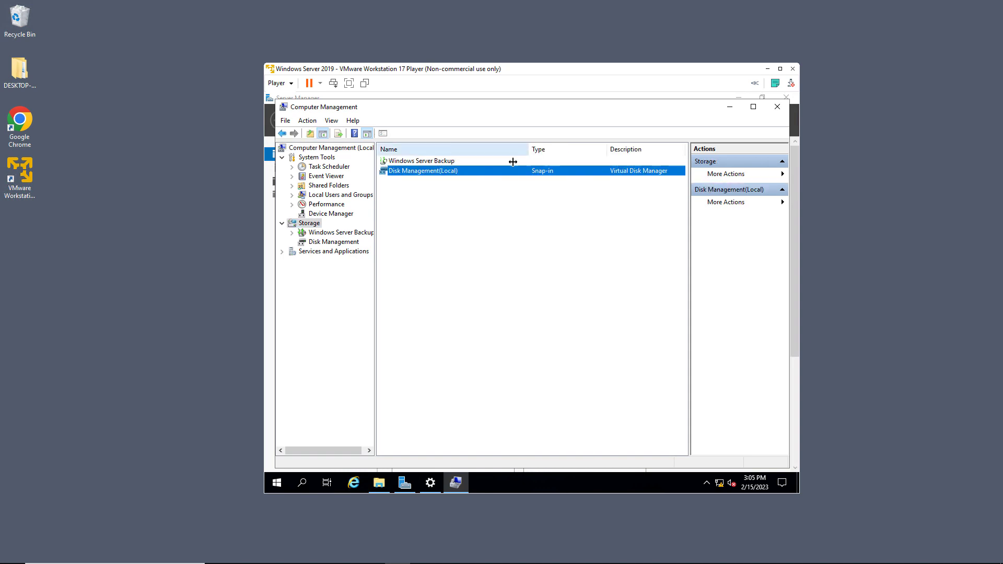
double_click(427, 172)
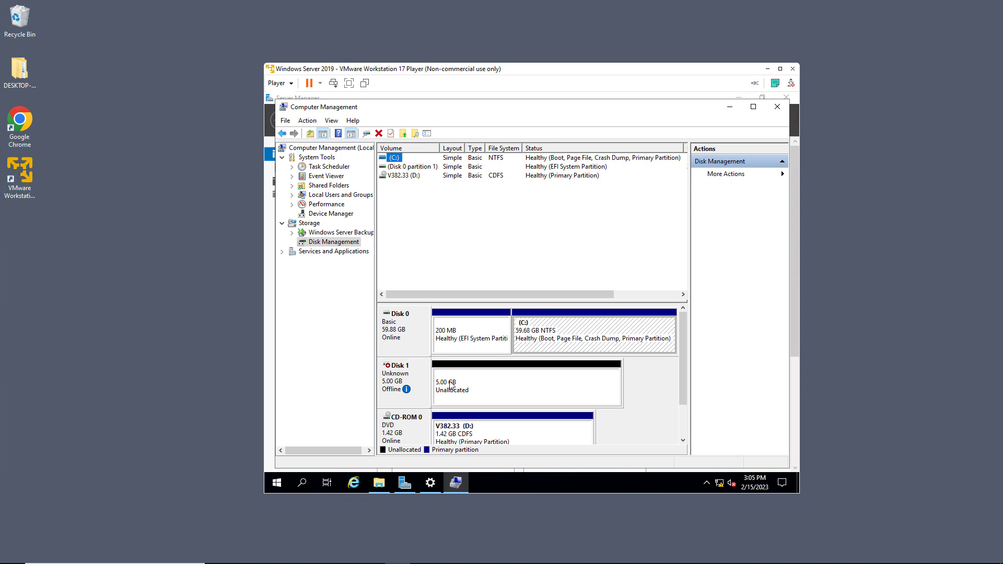
Bring the offline Disk 1 online
click(418, 375)
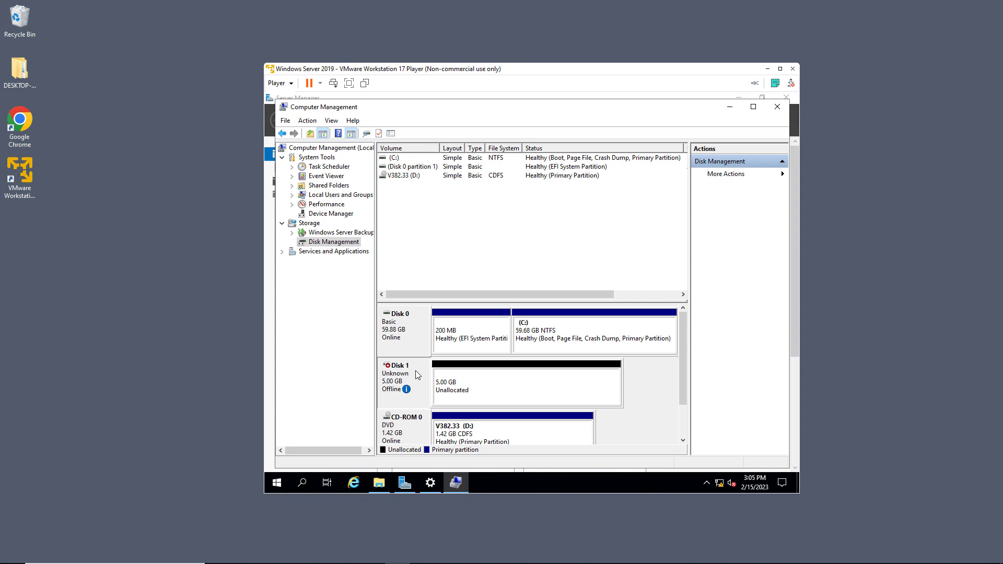
right_click(415, 370)
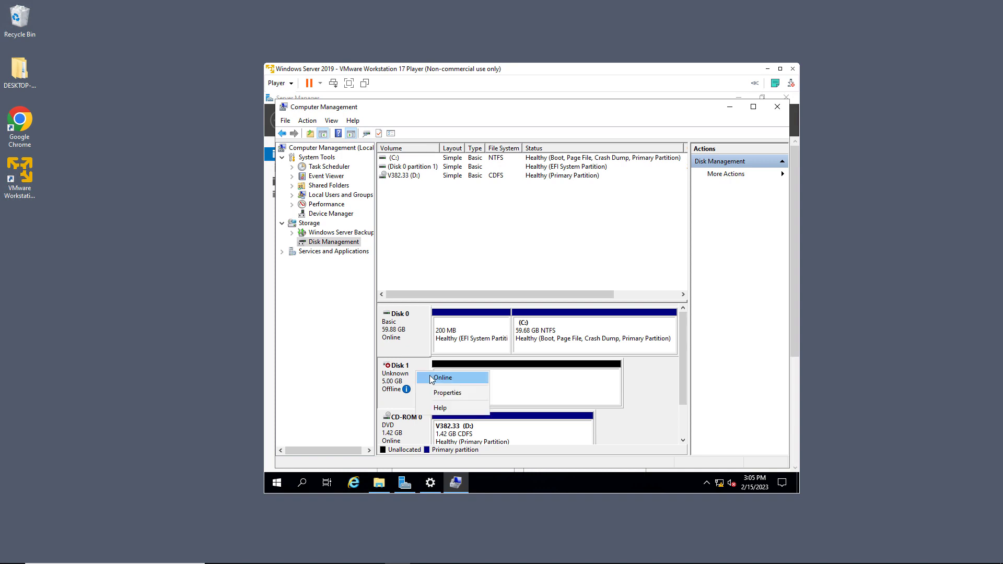
click(430, 375)
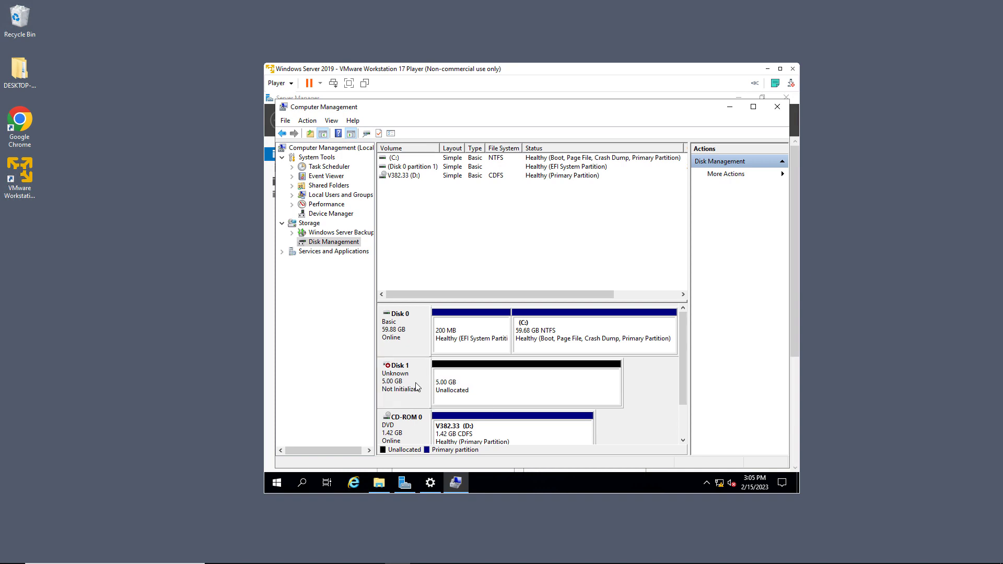
Initialize Disk 1 with the GPT partition style
right_click(415, 385)
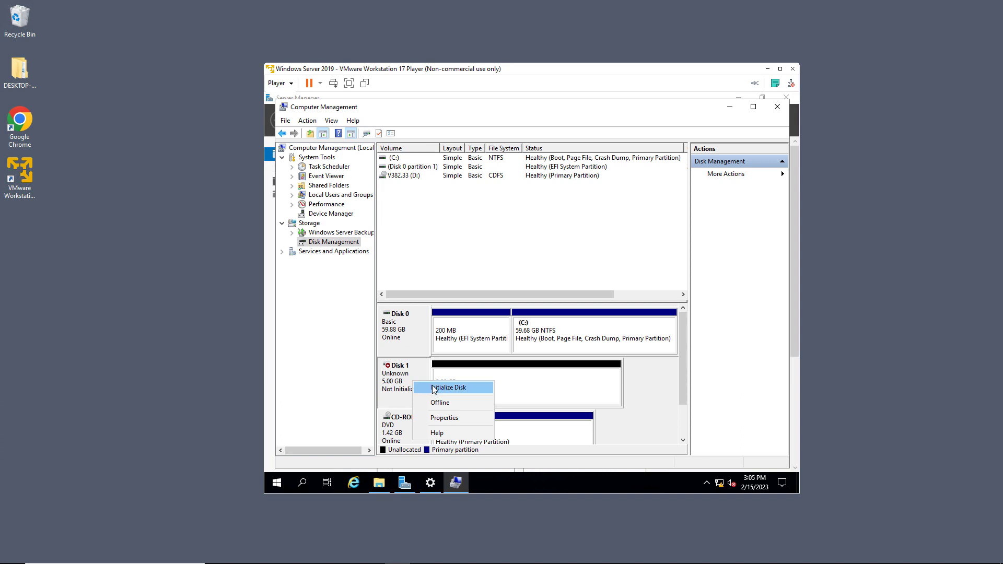
click(433, 387)
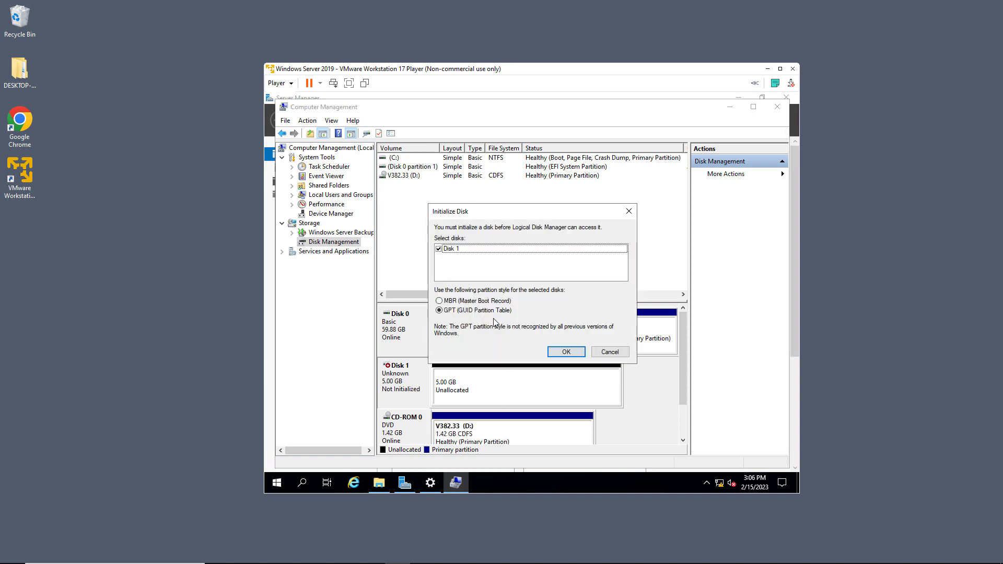
click(564, 354)
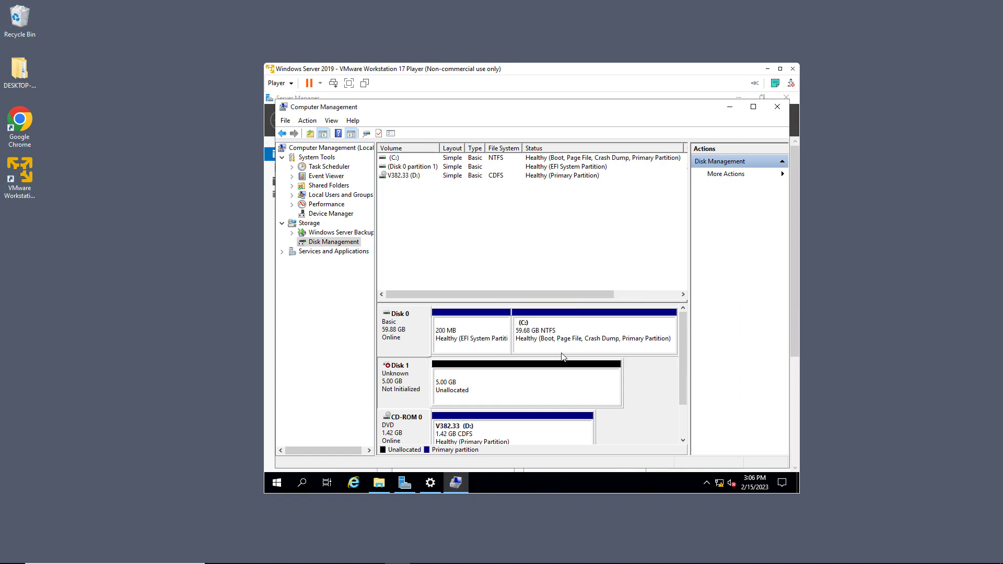
Create a 5102 MB simple volume on Disk 1 as drive E:, NTFS quick-formatted, labelled New Volume
right_click(498, 377)
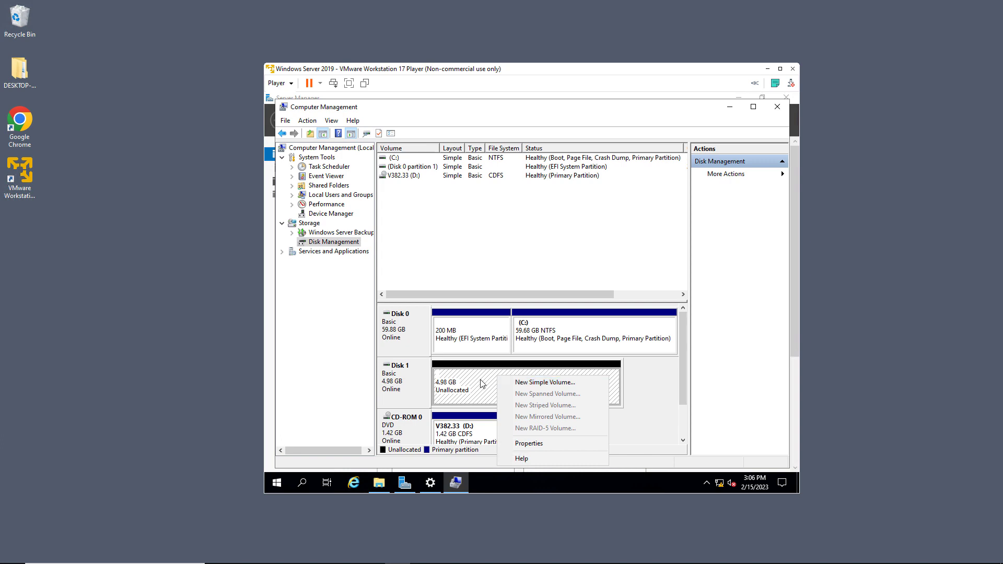
click(509, 387)
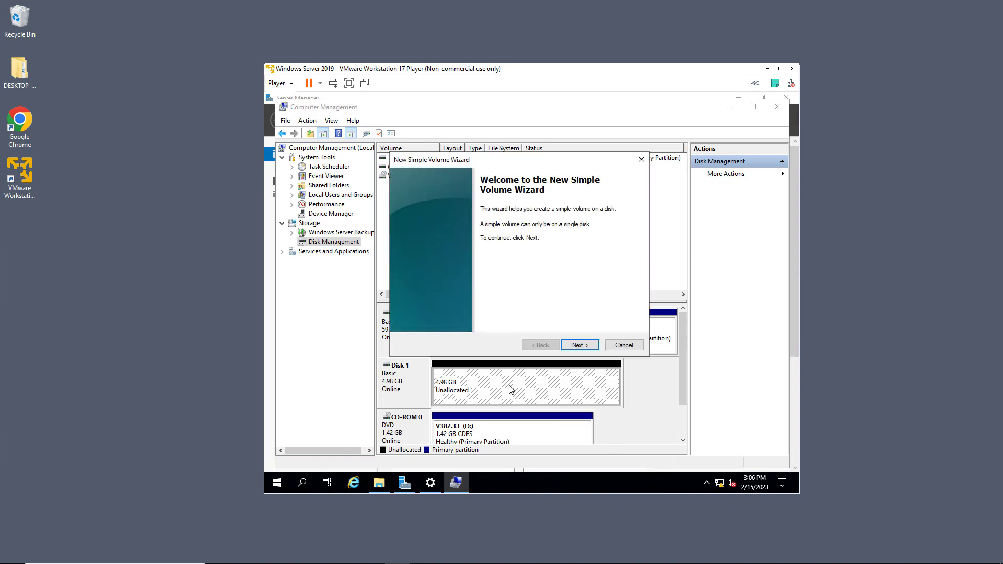
click(577, 347)
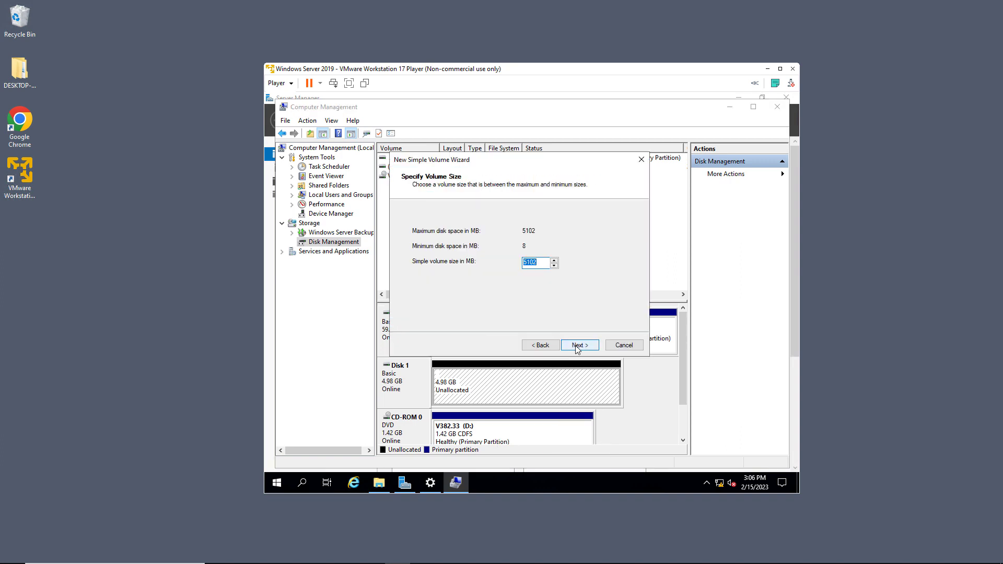
click(577, 347)
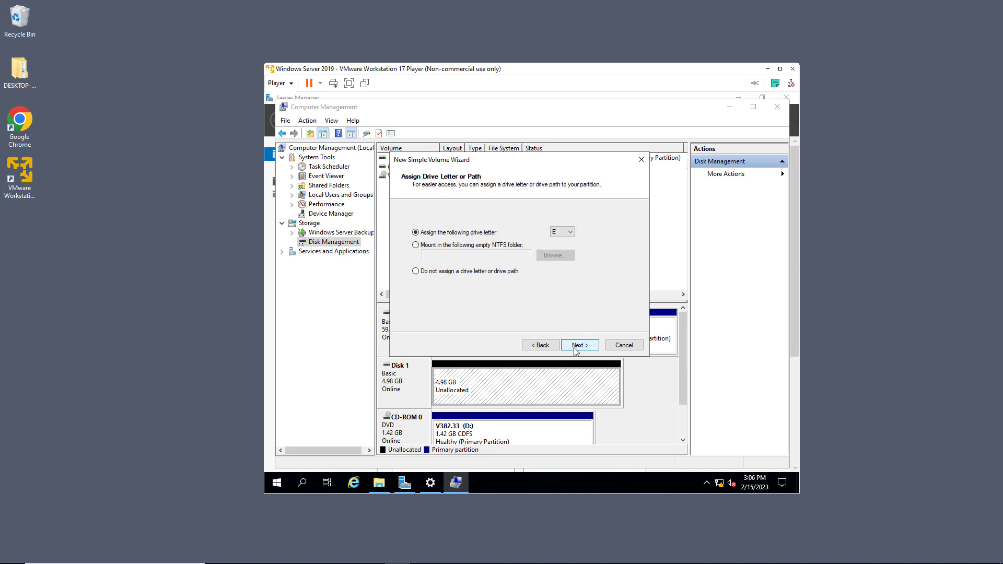
click(484, 249)
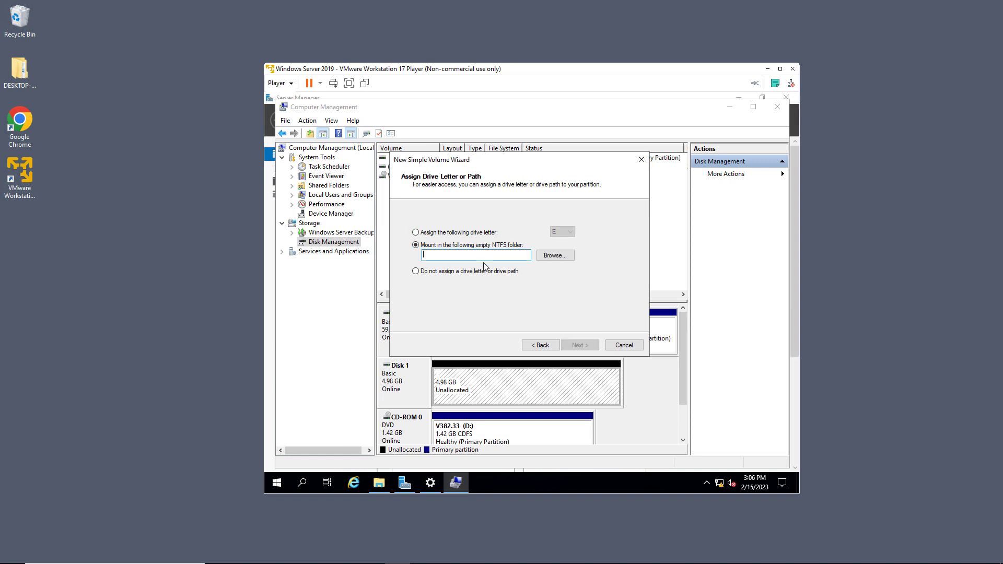
click(481, 273)
click(474, 232)
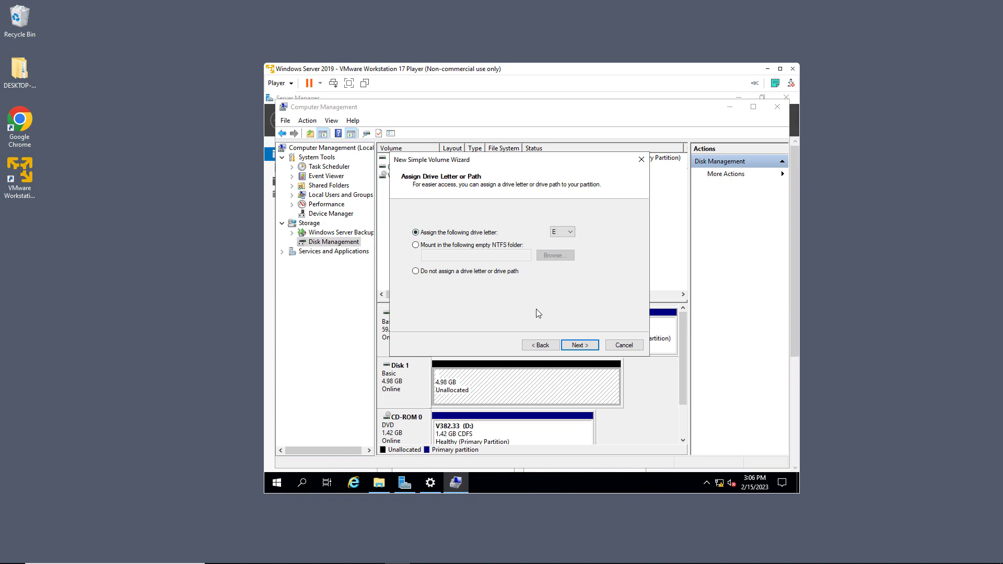
click(578, 345)
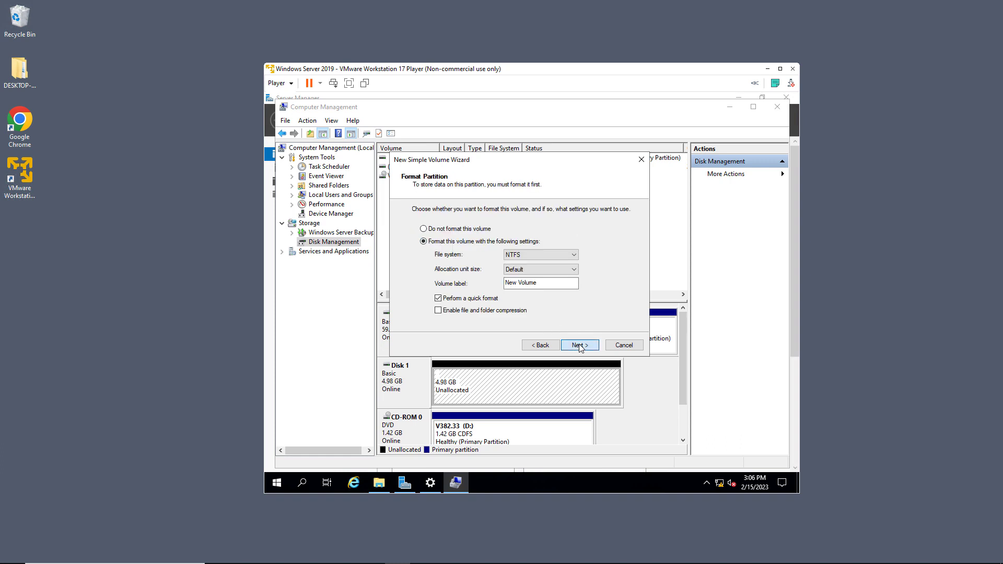
click(579, 346)
click(579, 346)
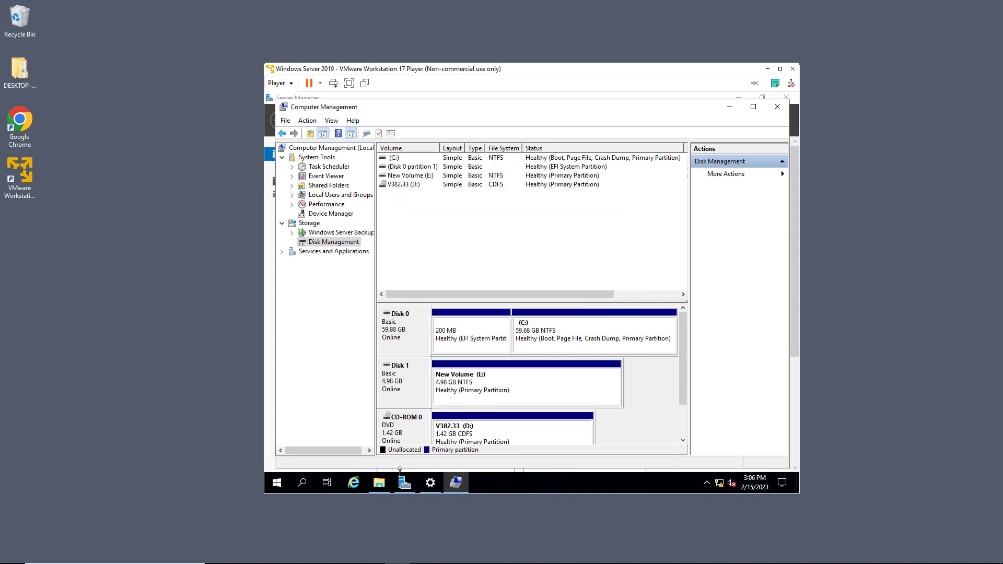
Open New Volume (E:) in File Explorer and create a folder there named New folder
click(383, 485)
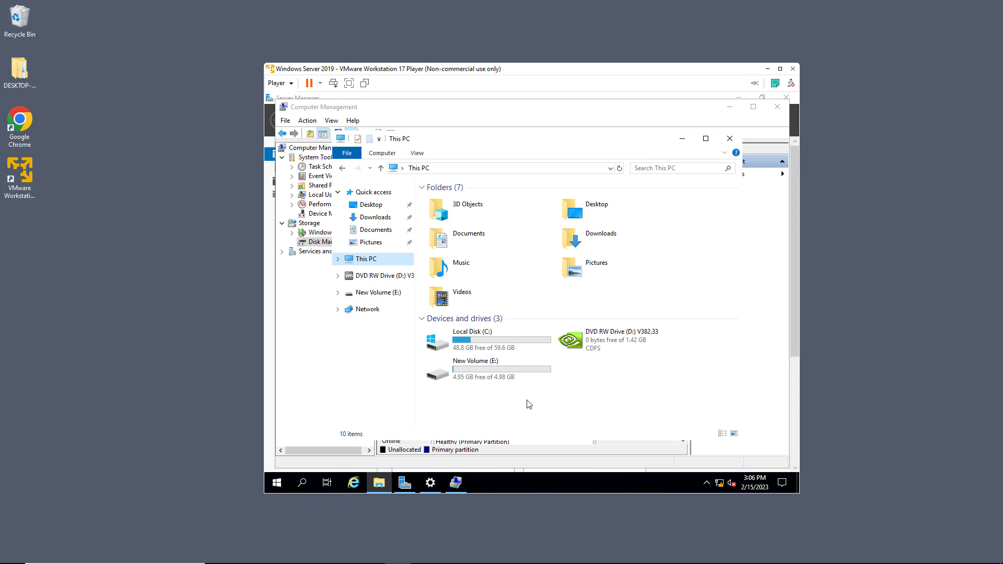
click(498, 369)
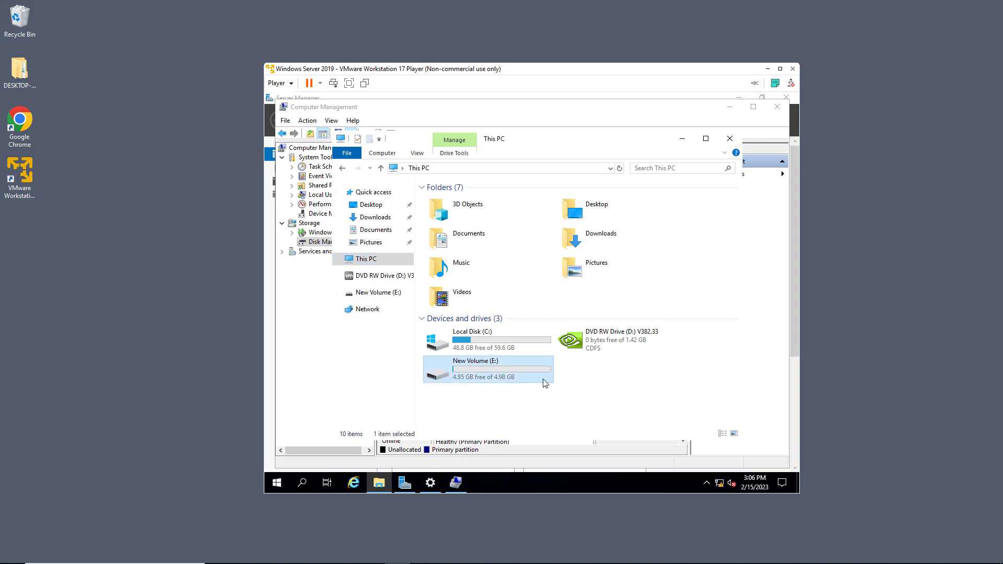
double_click(512, 373)
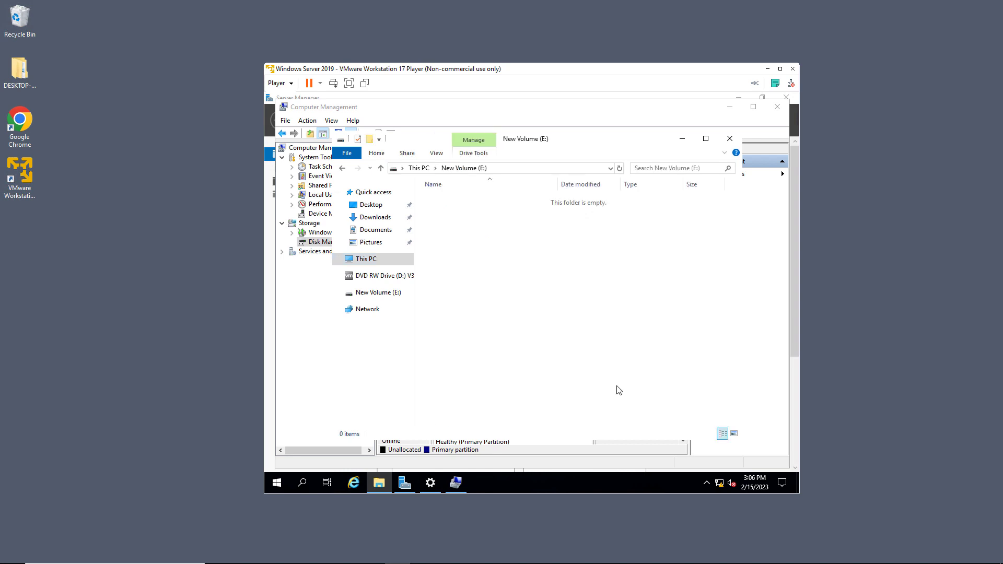
right_click(501, 312)
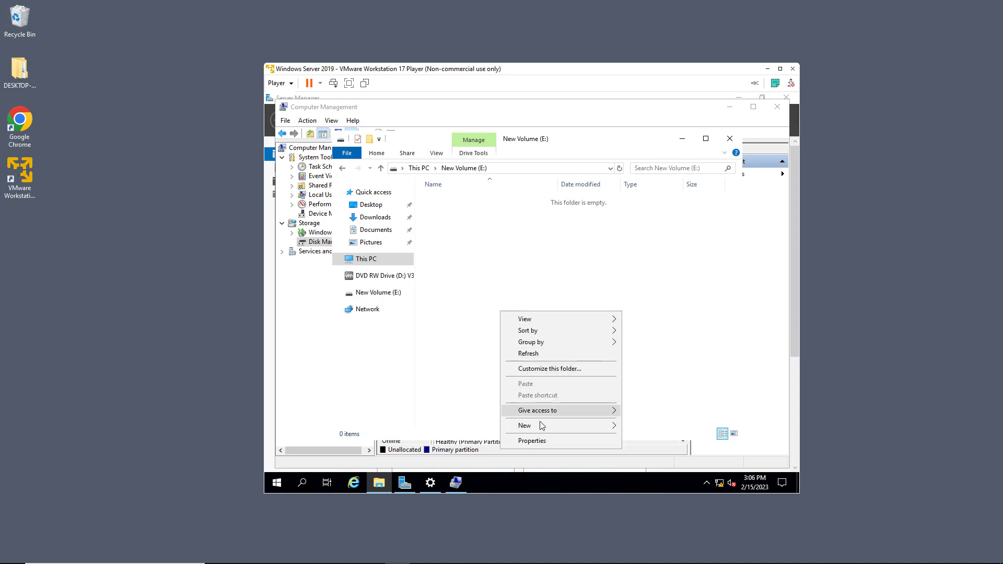
mouse_move(563, 427)
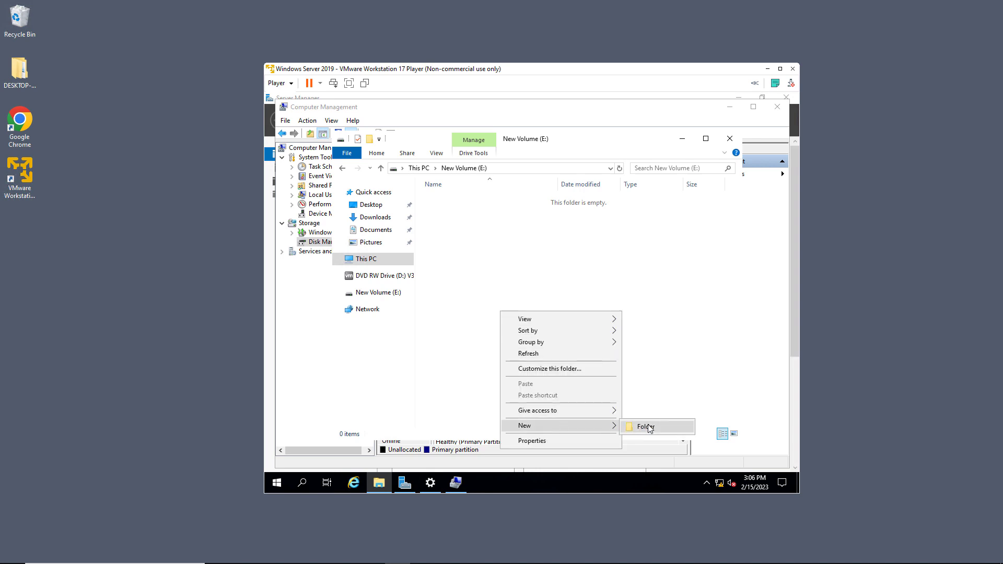
click(647, 427)
click(560, 337)
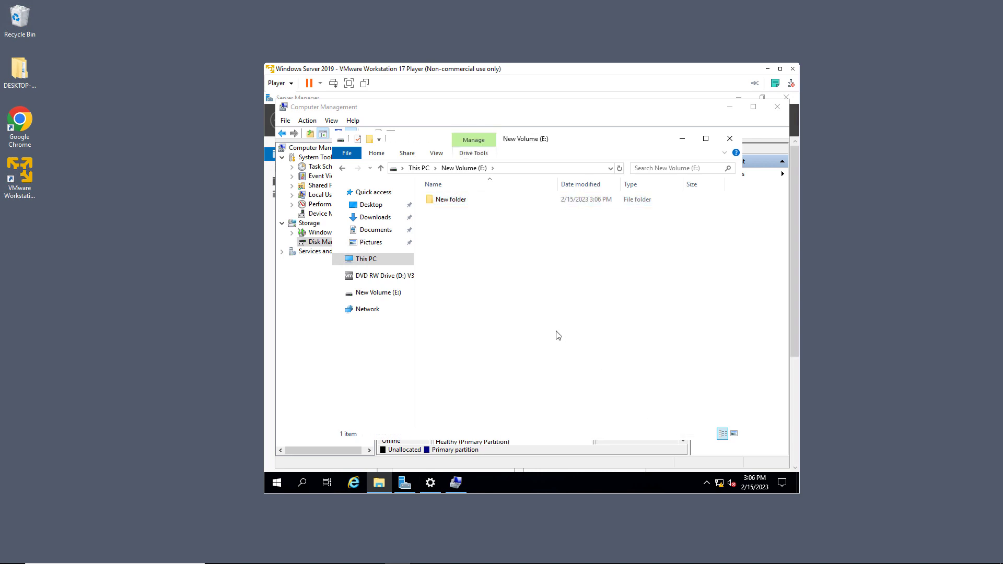